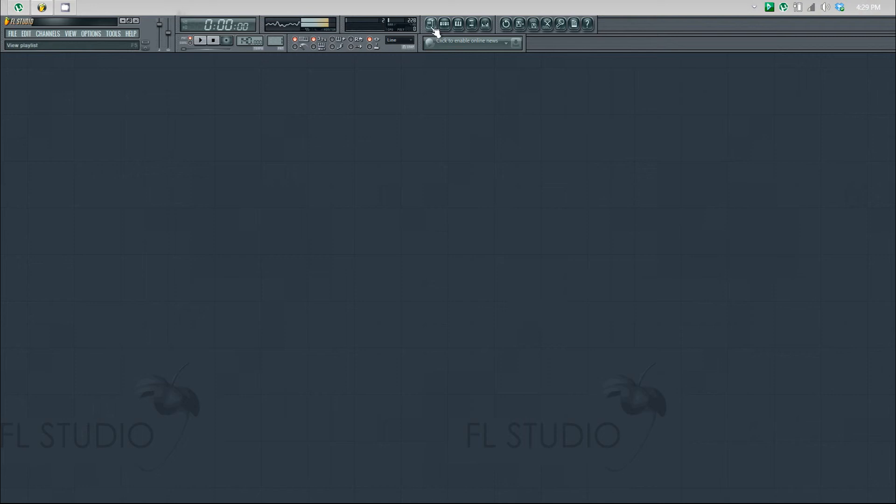
Open the playlist and the step sequencer, and fill each 4 steps of the Kick channel in Pattern 1
click(432, 27)
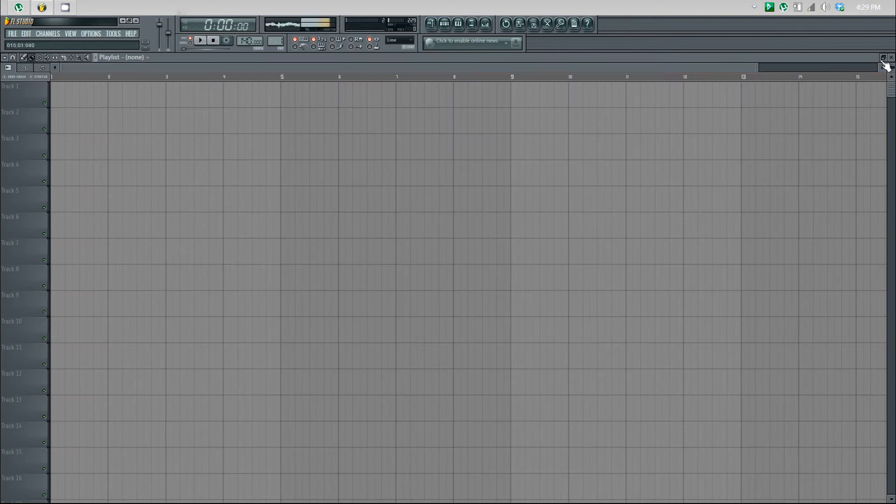
click(445, 27)
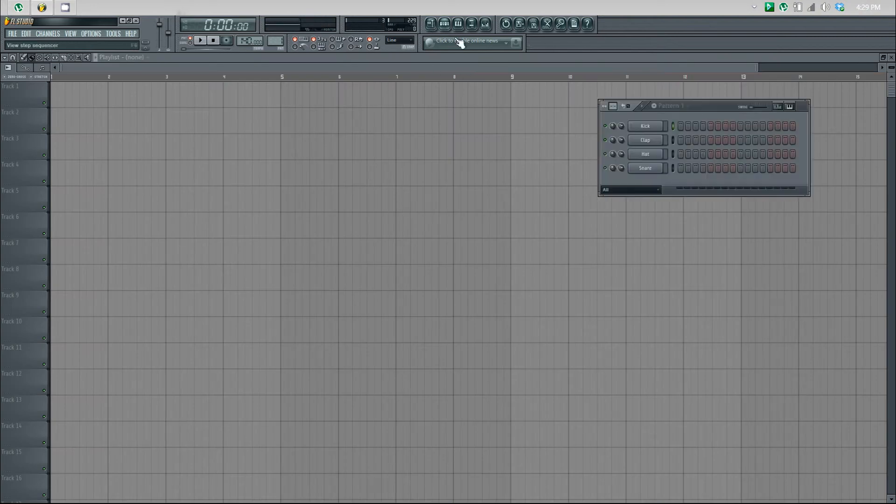
right_click(658, 127)
click(707, 231)
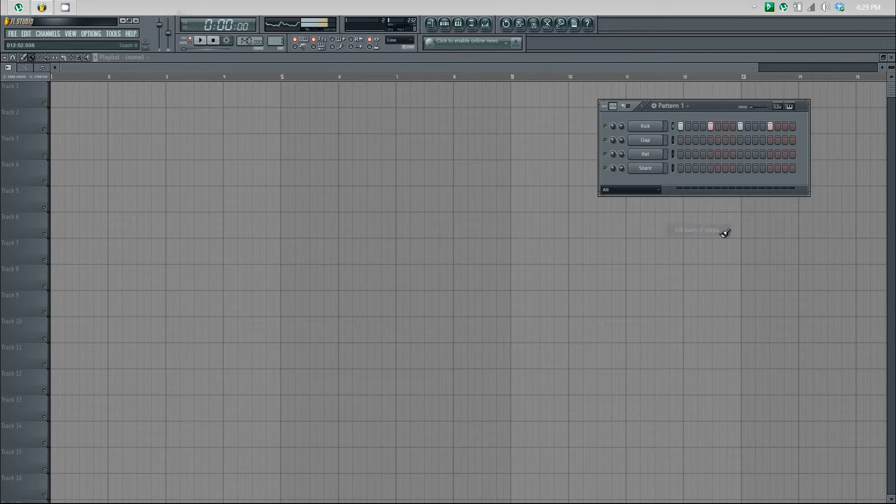
Paint Pattern 1 clips along Track 1 of the playlist from bar 1 through bar 8
click(58, 90)
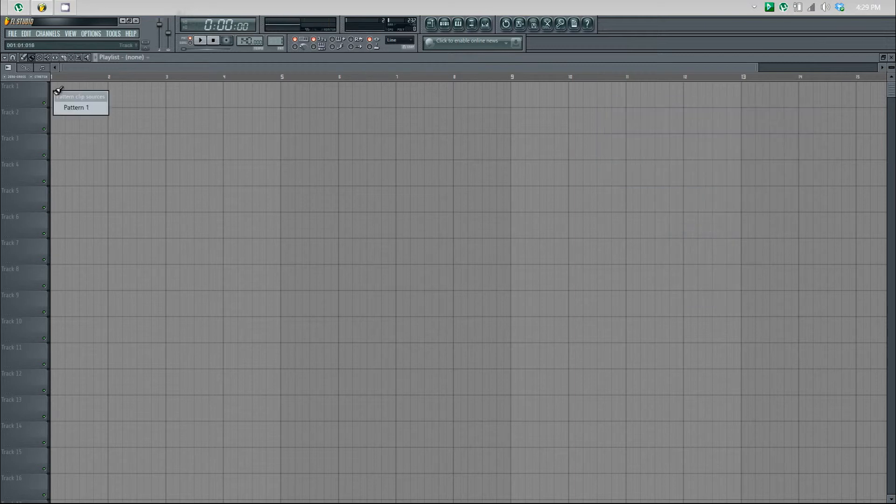
click(65, 106)
mouse_move(57, 97)
mouse_down()
mouse_move(351, 100)
mouse_move(443, 112)
mouse_up()
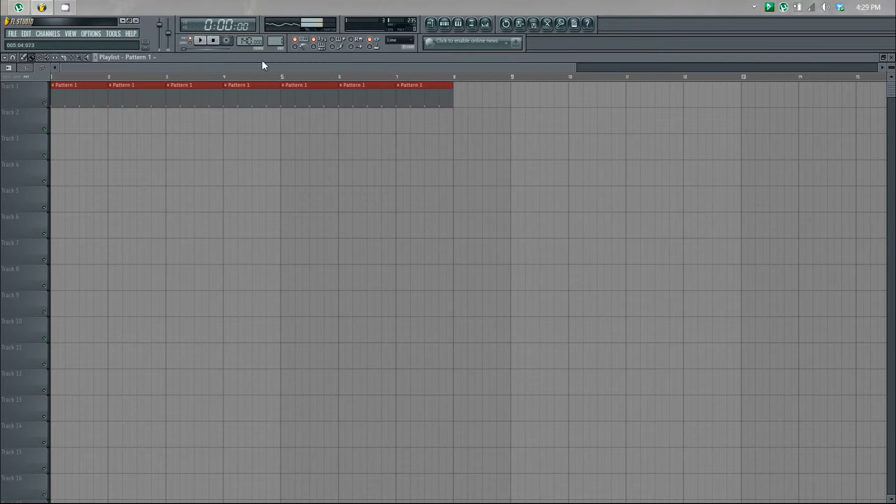
click(459, 95)
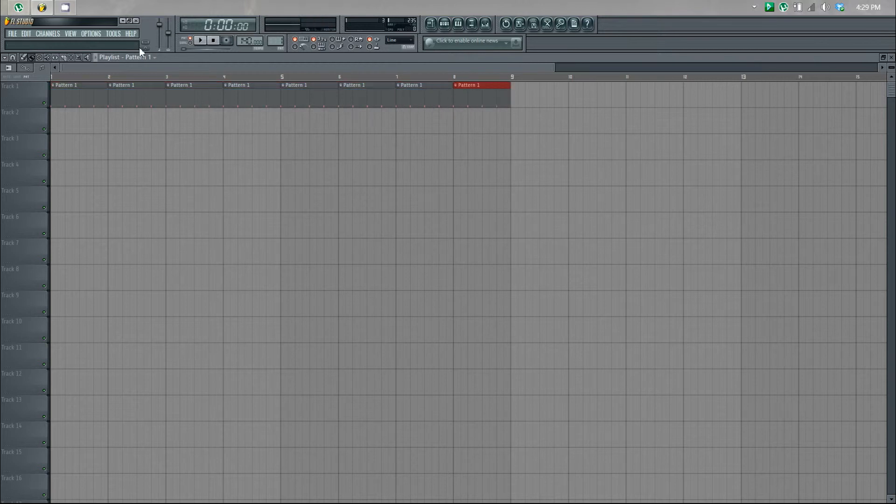
Play the kick arrangement and watch its levels in the mixer, moved up into full view, before stopping playback
click(202, 41)
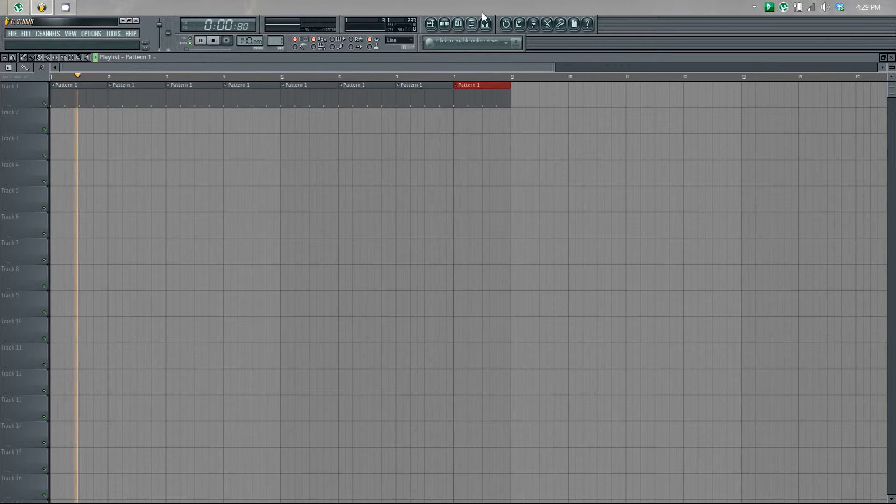
click(486, 23)
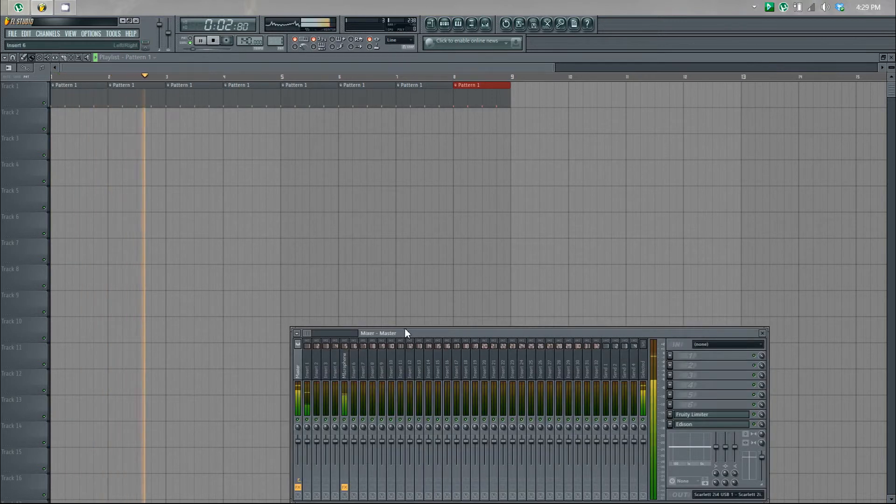
drag(418, 332, 423, 262)
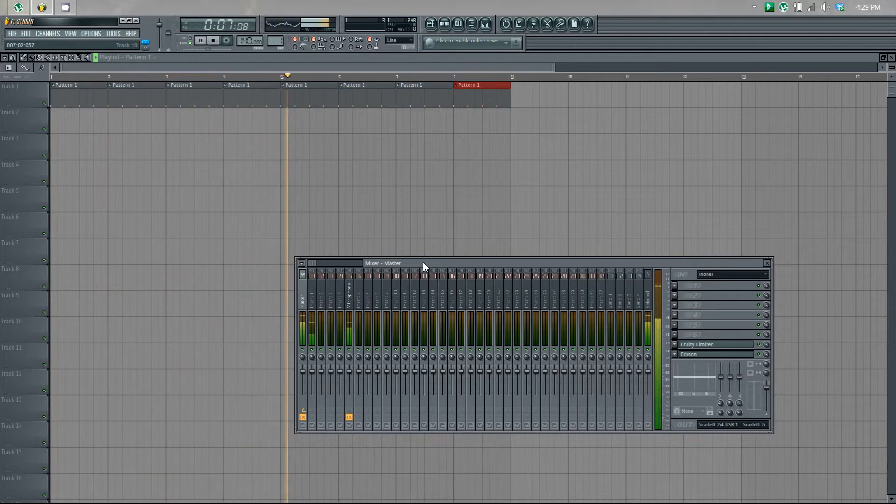
click(214, 41)
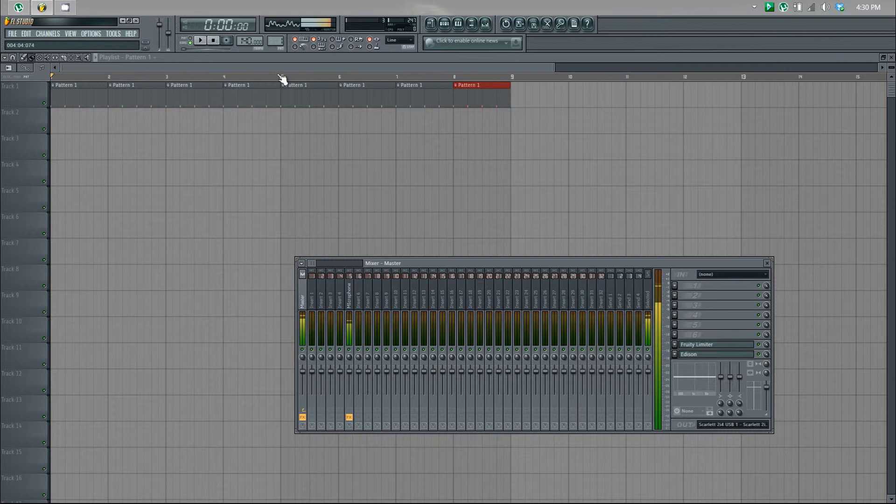
Place the "toms diner" sample from the browser on Track 2 at bar 1 and play it against the kick pattern
click(473, 24)
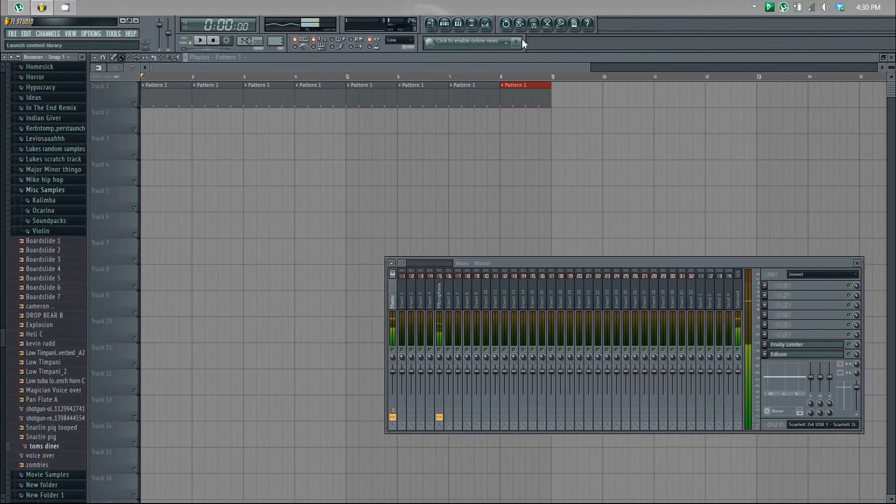
click(42, 449)
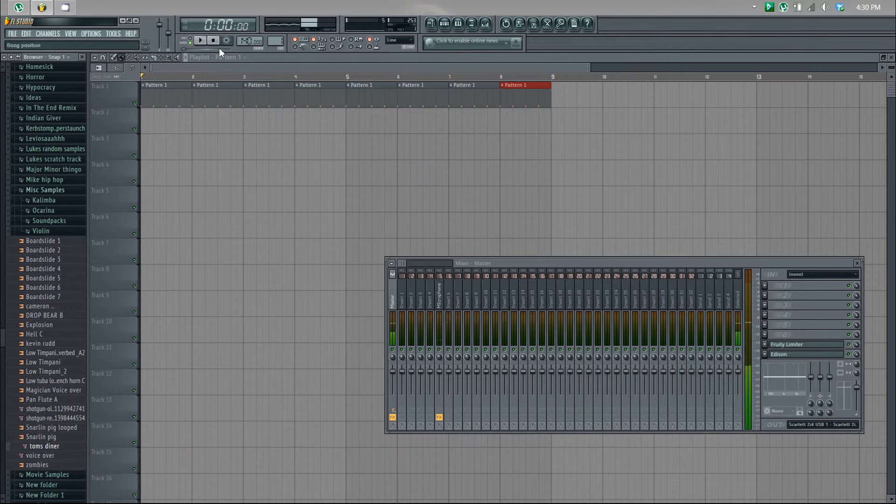
drag(42, 446, 143, 125)
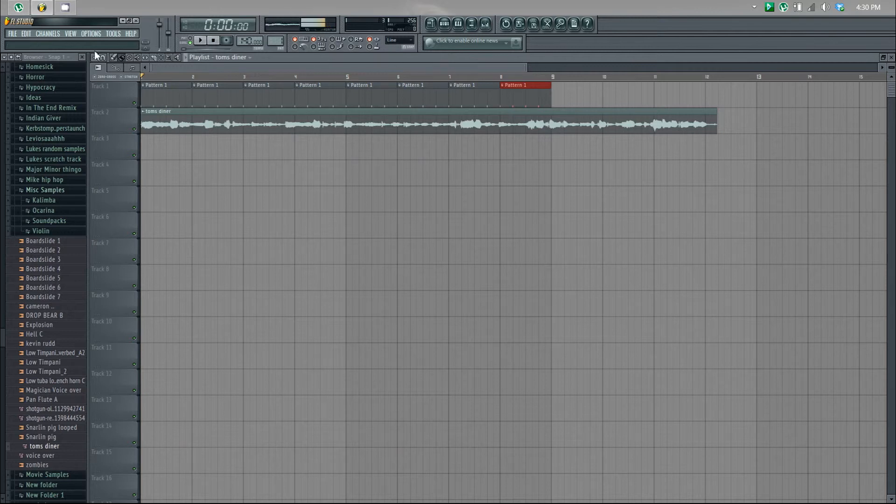
click(83, 57)
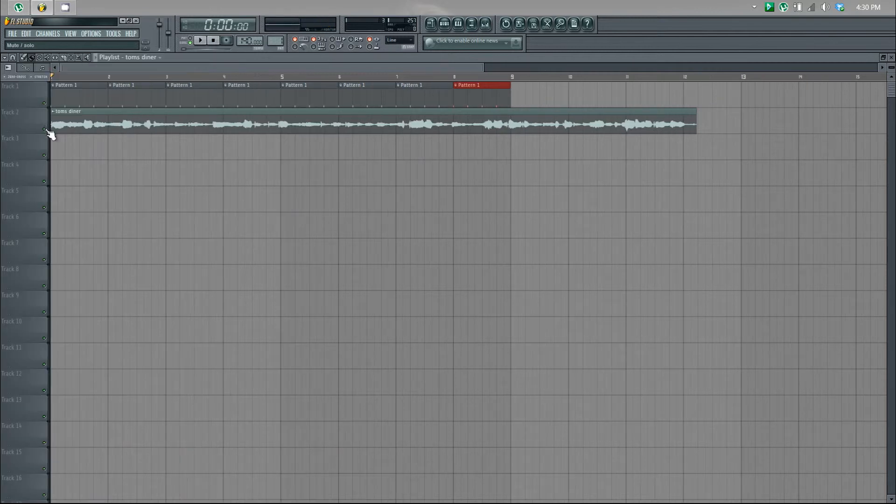
click(201, 41)
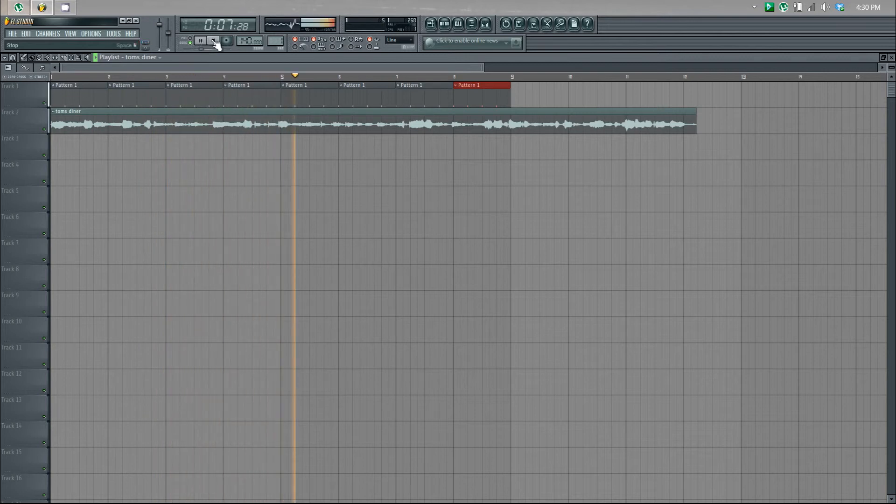
click(213, 41)
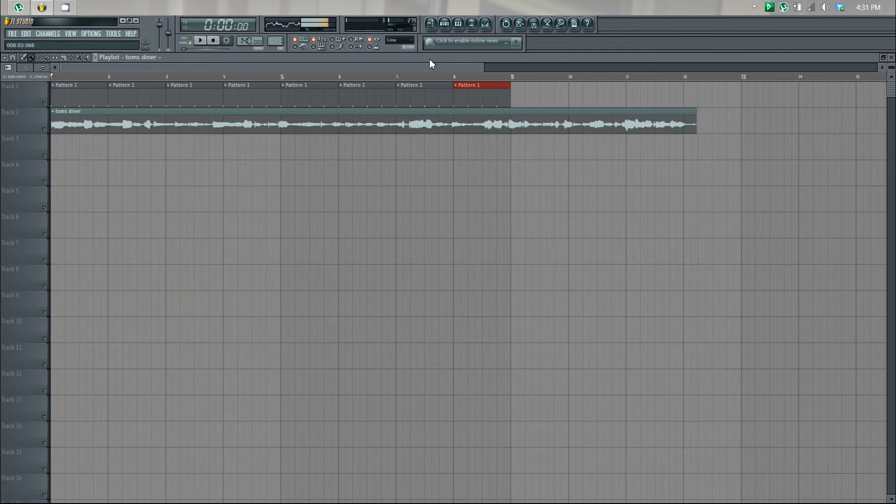
Turn on the metronome and play the start of the song with it at 140 BPM
click(302, 48)
mouse_move(243, 40)
mouse_down()
mouse_move(243, 31)
mouse_move(242, 42)
mouse_up()
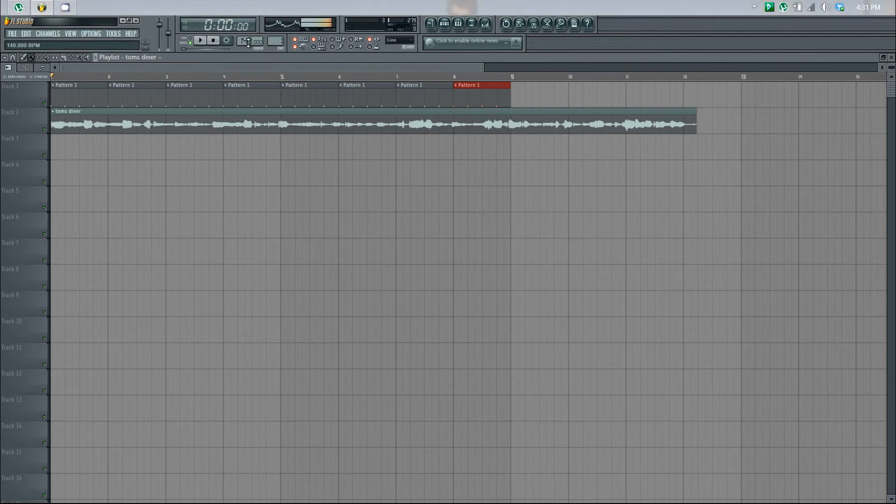
mouse_move(249, 47)
mouse_down()
mouse_move(250, 58)
mouse_move(250, 41)
mouse_up()
click(203, 42)
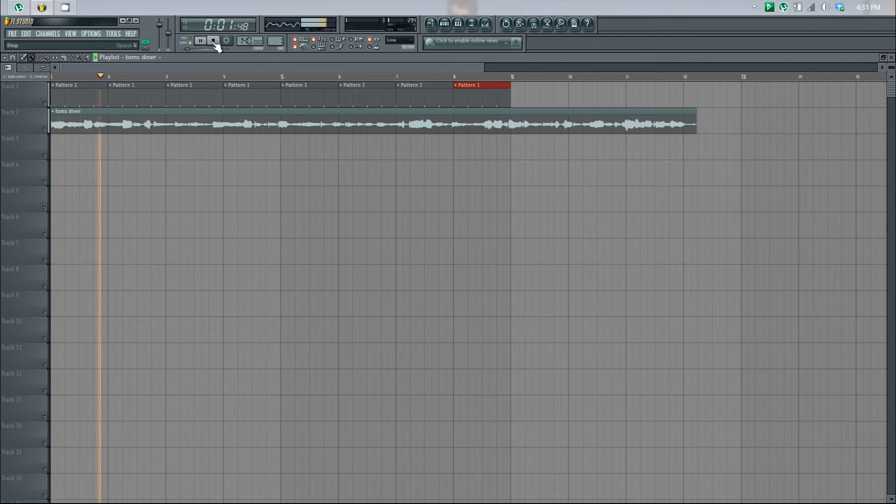
click(213, 41)
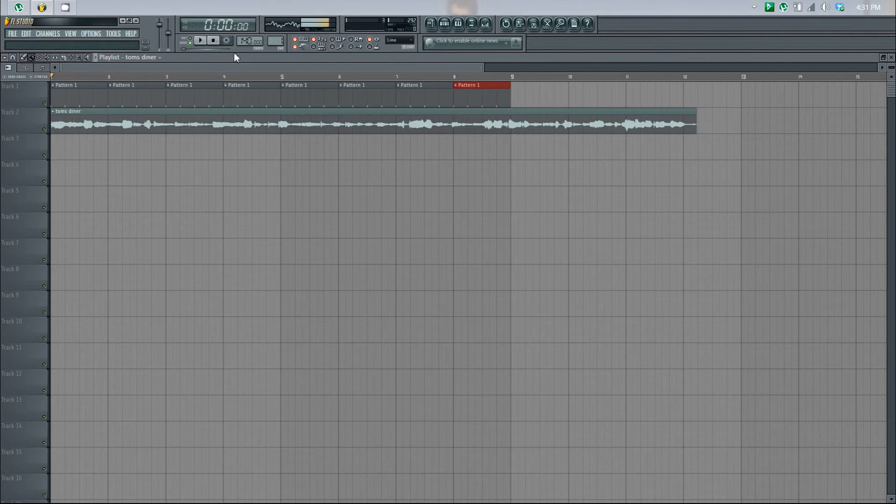
Try matching the "toms diner" clip to eight bars by lowering the tempo to 100 BPM during playback
click(202, 43)
drag(249, 42, 239, 120)
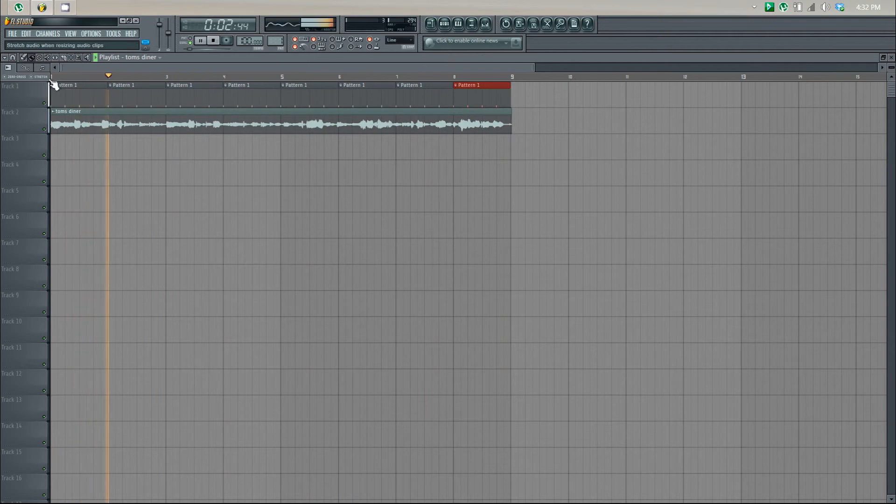
drag(511, 109, 493, 109)
drag(506, 109, 512, 109)
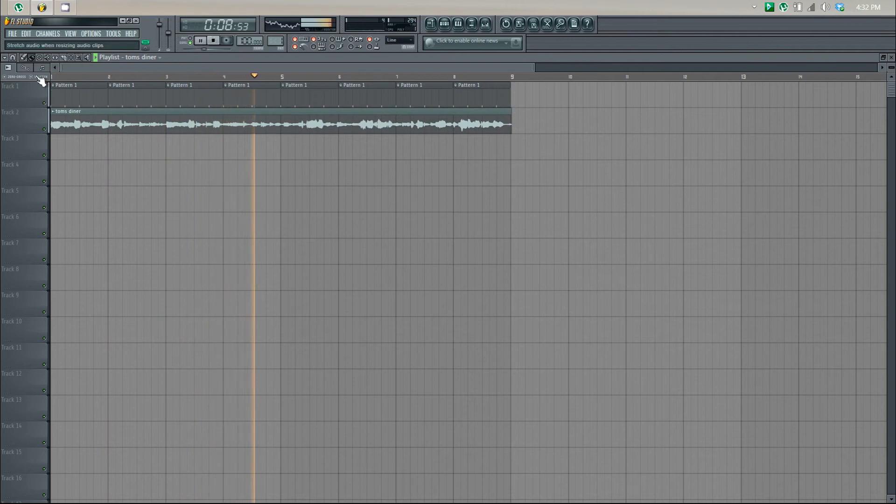
click(216, 41)
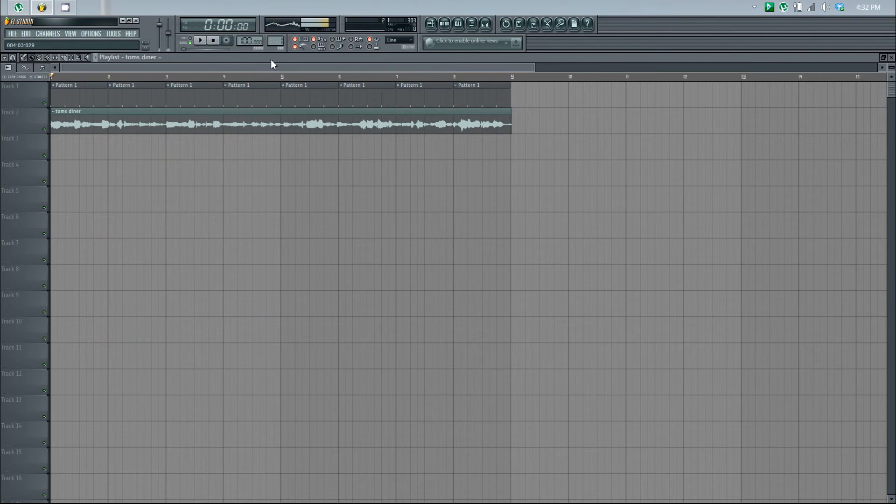
Set the tempo back to 140 BPM and briefly play the song
drag(243, 41, 223, 443)
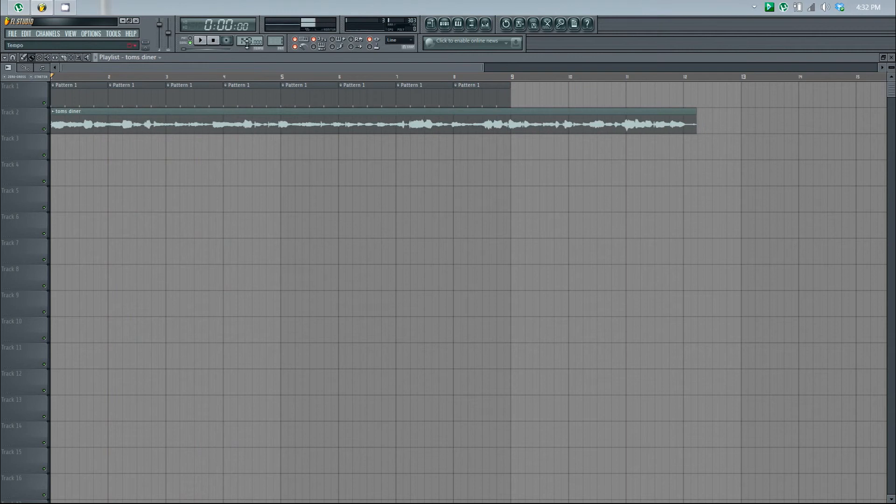
click(201, 41)
click(213, 41)
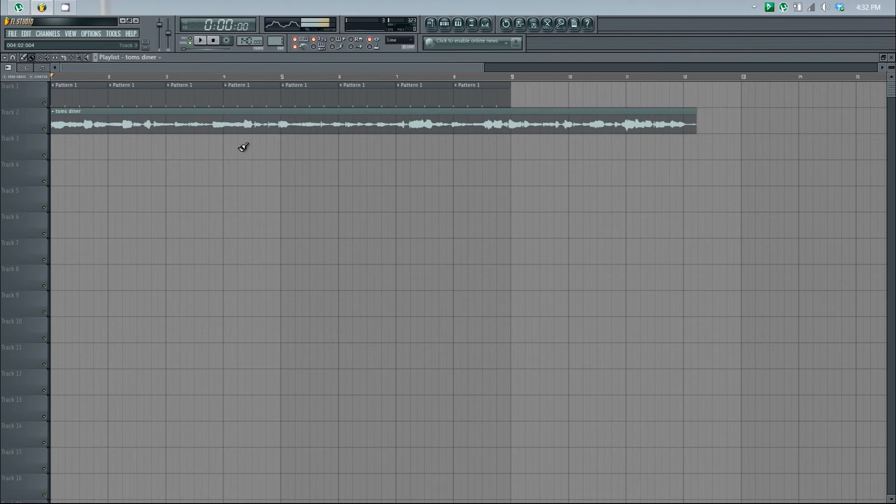
Load Edison in the first effect slot of mixer track Insert 6 and load the "toms diner" sample into it
click(487, 25)
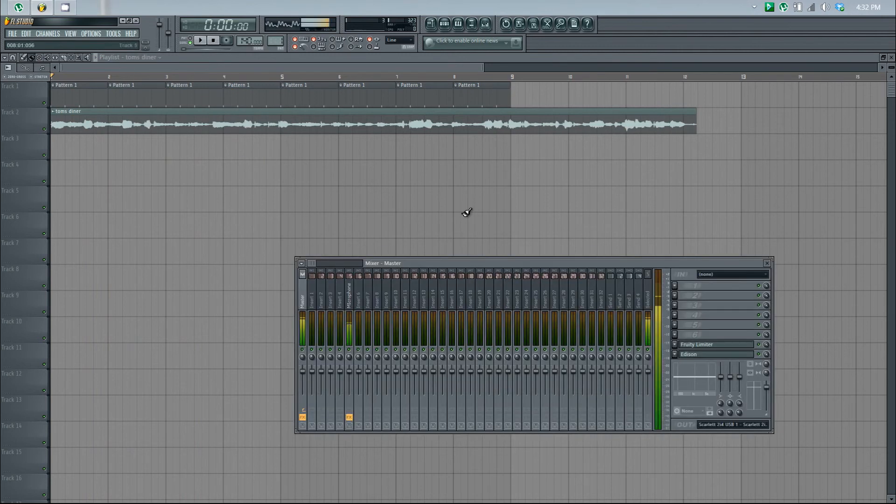
click(359, 297)
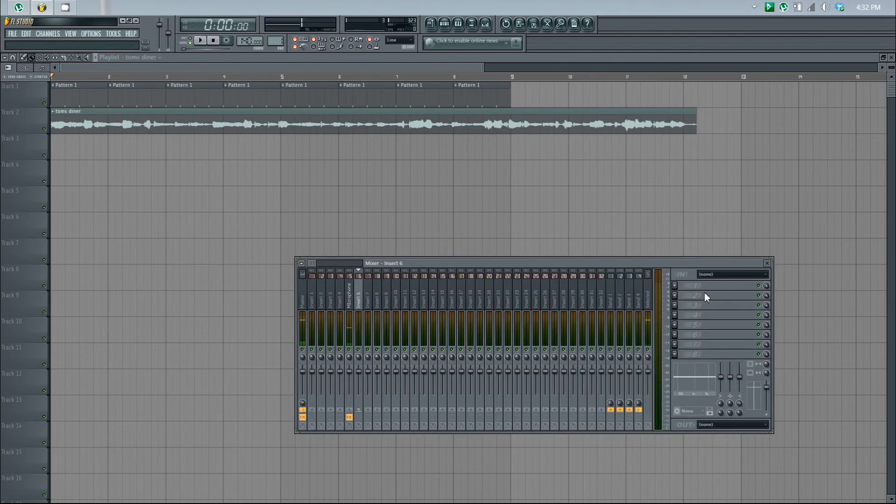
click(677, 286)
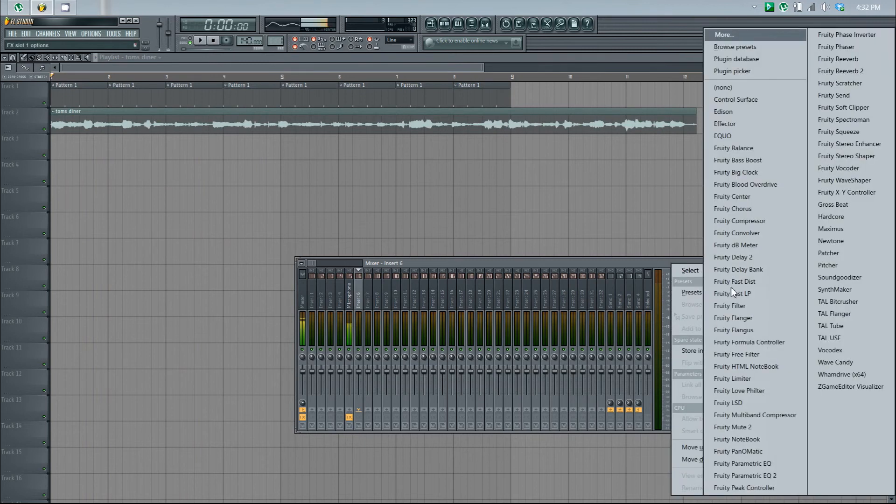
click(724, 112)
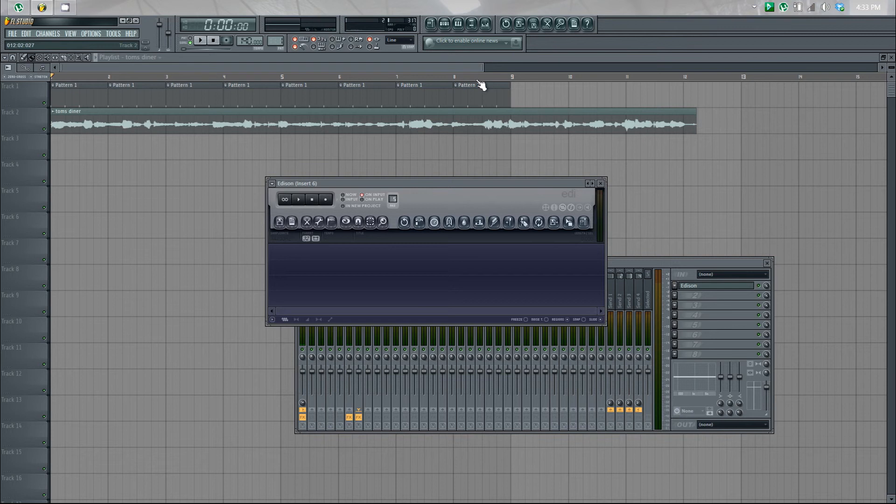
click(471, 24)
drag(49, 442, 533, 280)
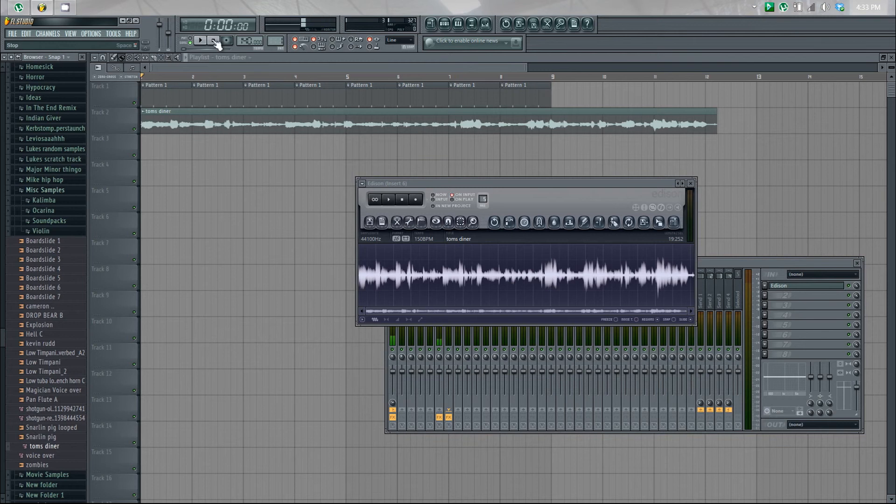
Detect the beats of the sample in Edison and move the first beat marker to the start of the waveform
click(422, 223)
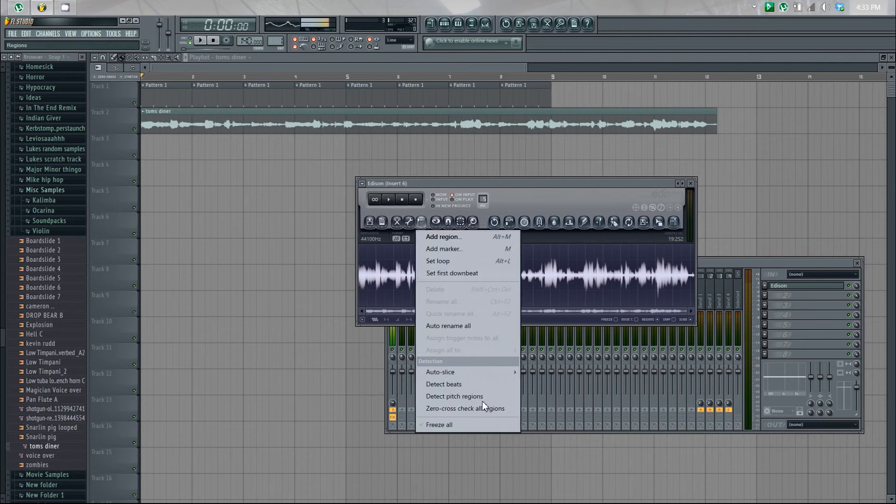
click(473, 380)
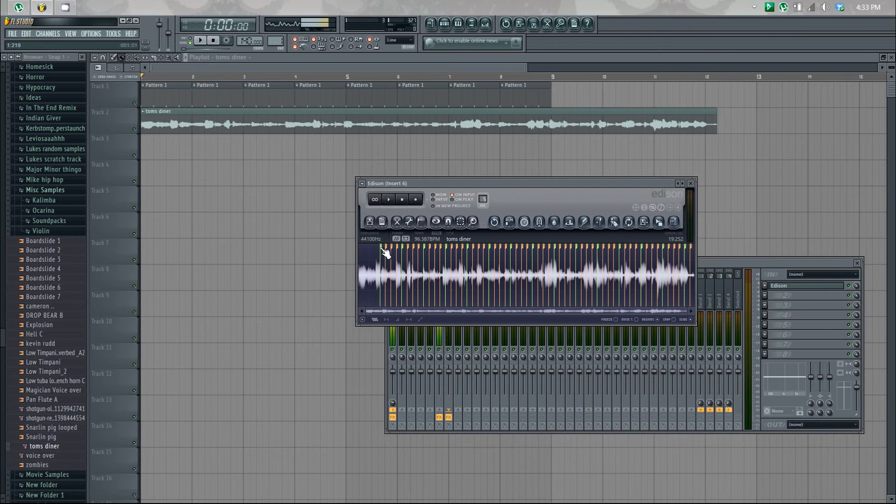
drag(382, 249, 288, 246)
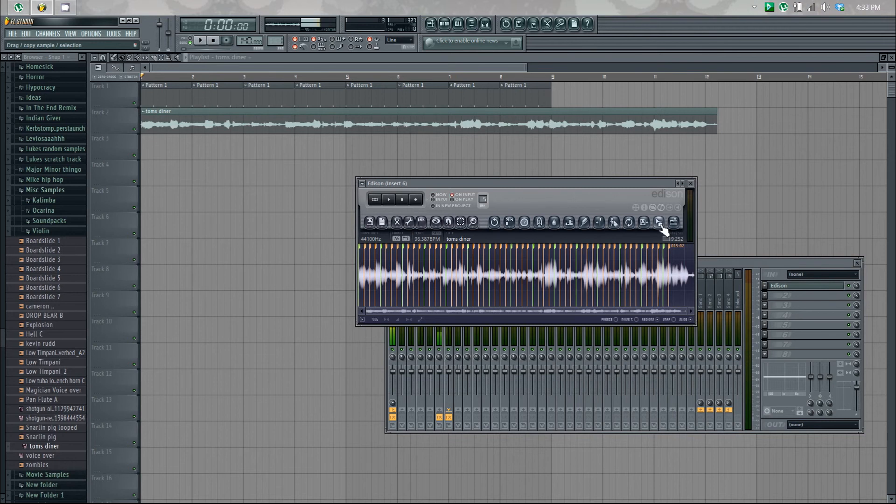
Replace the "toms diner" clip on Track 2 with Edison's beat-marked sample on Track 3 at bar 1, and play the song
drag(661, 225, 142, 155)
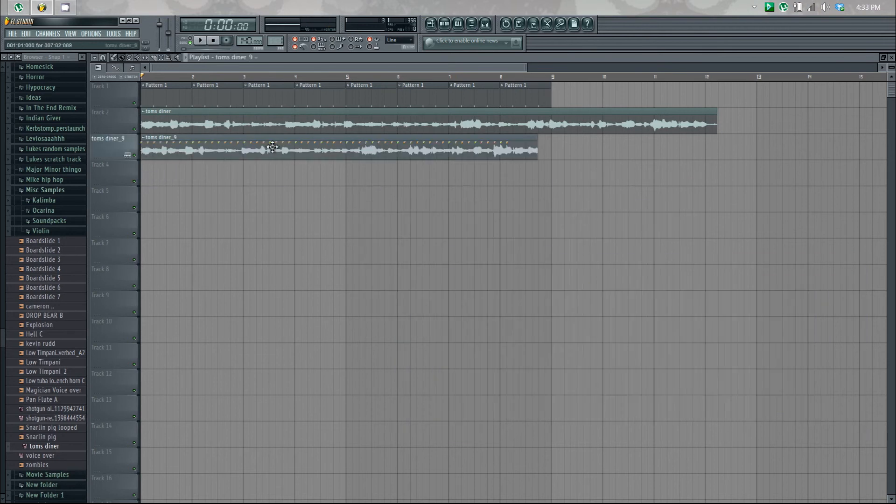
right_click(274, 127)
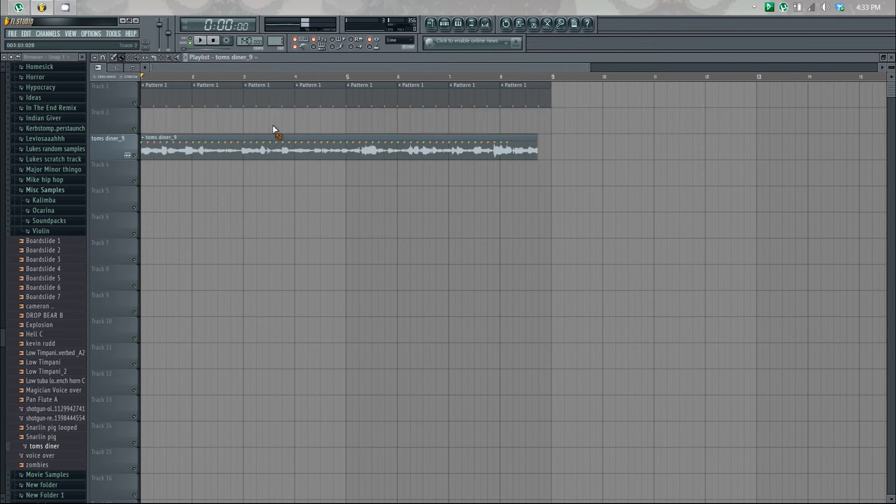
click(202, 41)
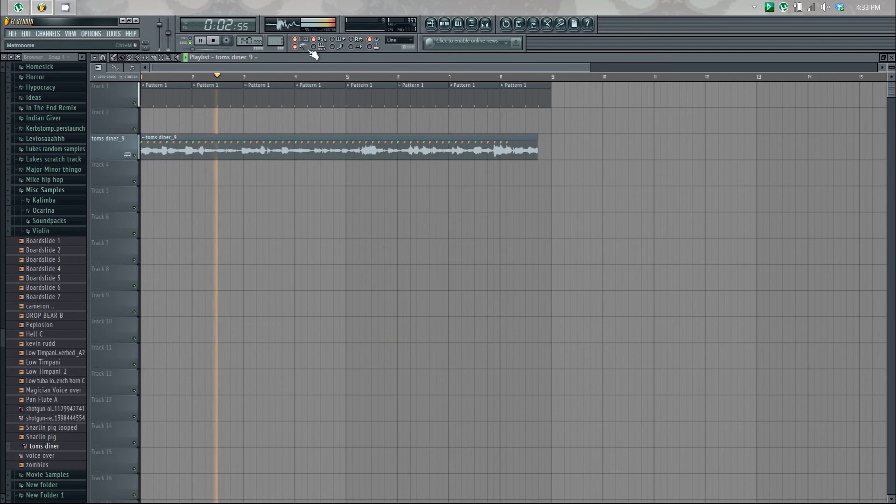
Raise the project tempo to 154 BPM, restretch all channels, and briefly play the song to hear the vocal follow
click(214, 41)
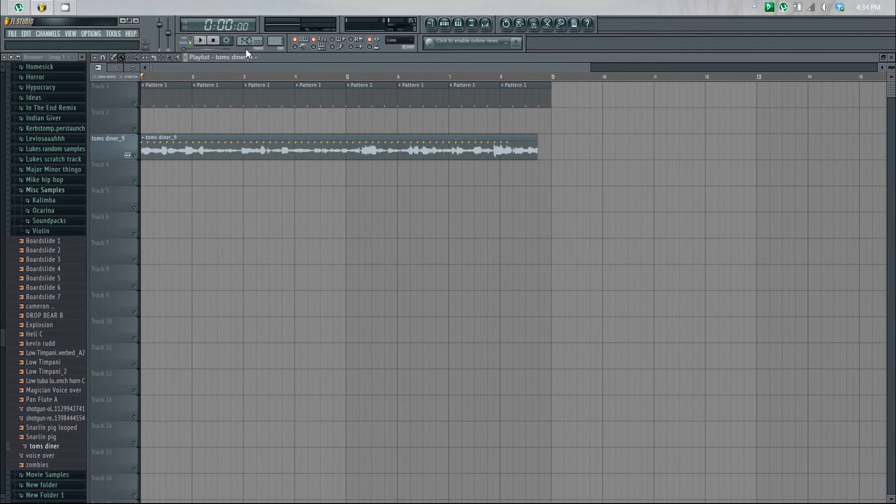
drag(248, 44, 246, 461)
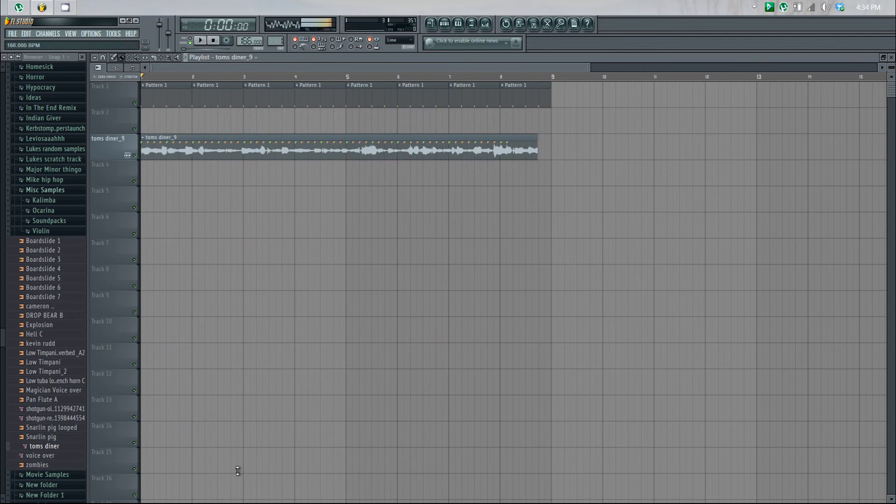
drag(237, 472, 237, 17)
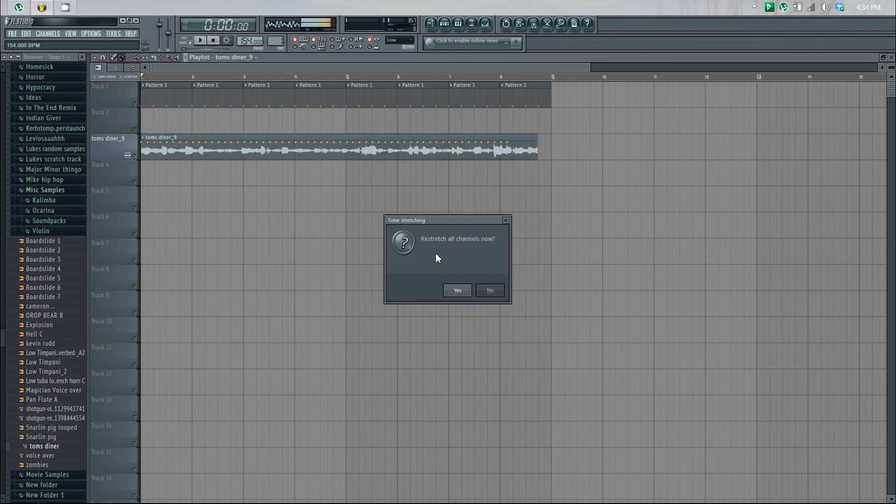
click(460, 292)
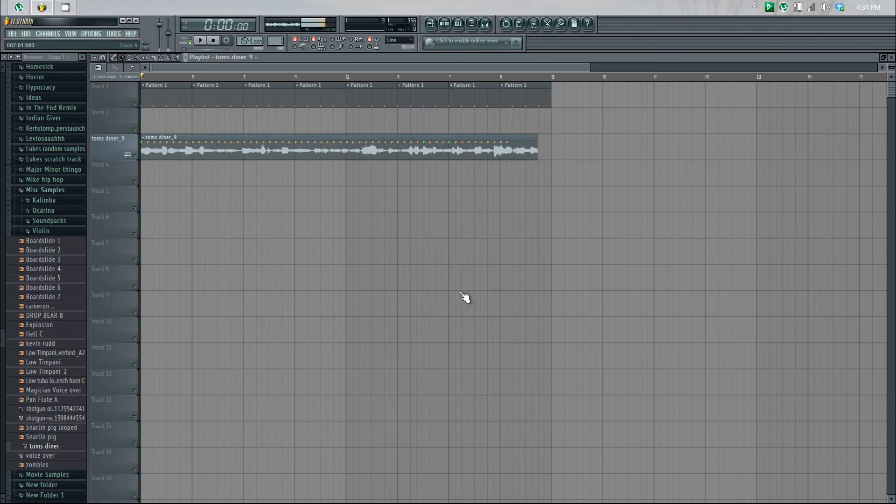
click(201, 41)
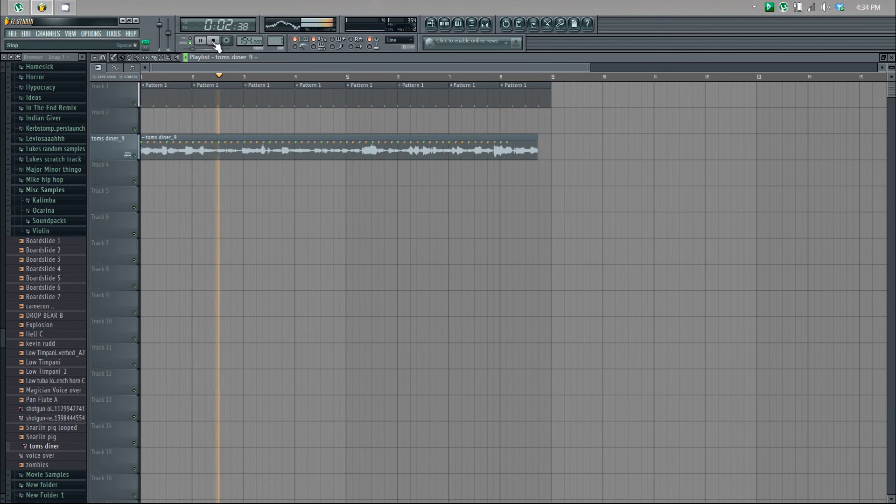
click(212, 41)
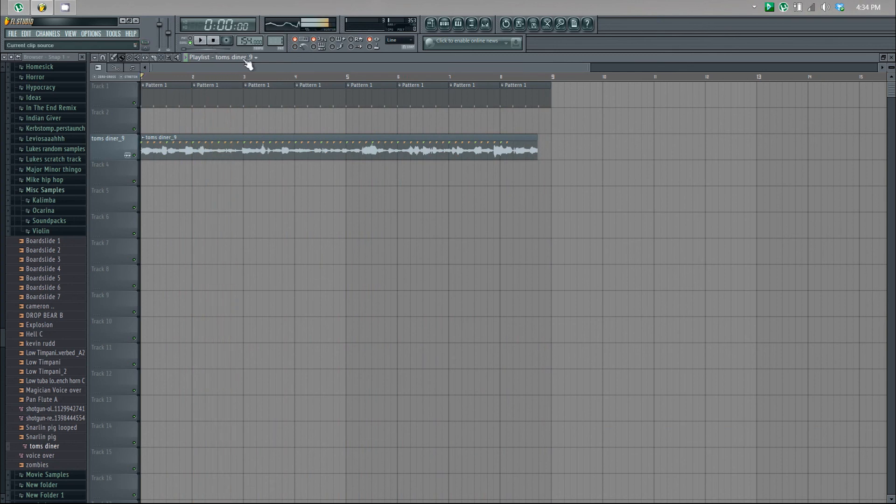
Raise the project tempo to 522 BPM, restretch all channels, and briefly play the song
drag(244, 41, 243, 7)
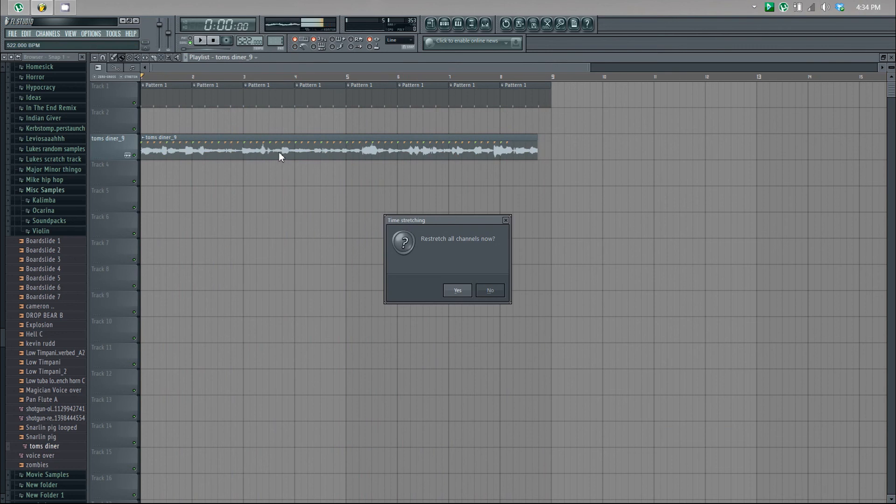
click(458, 291)
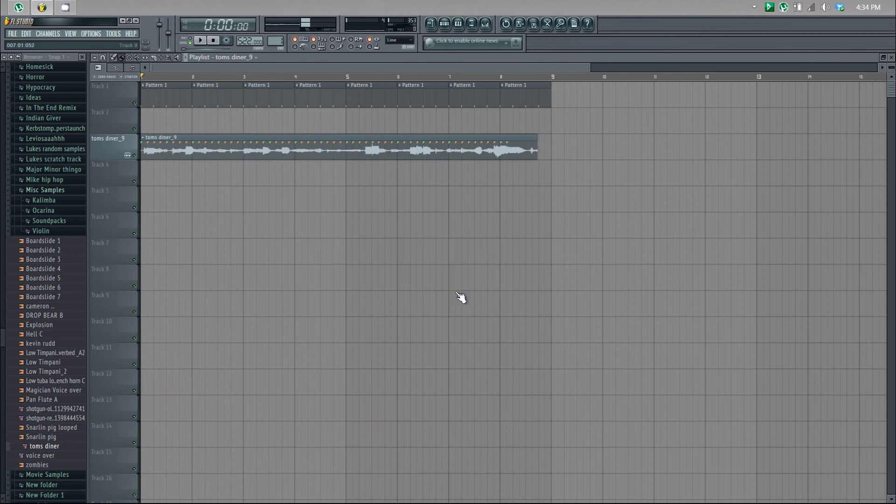
click(201, 41)
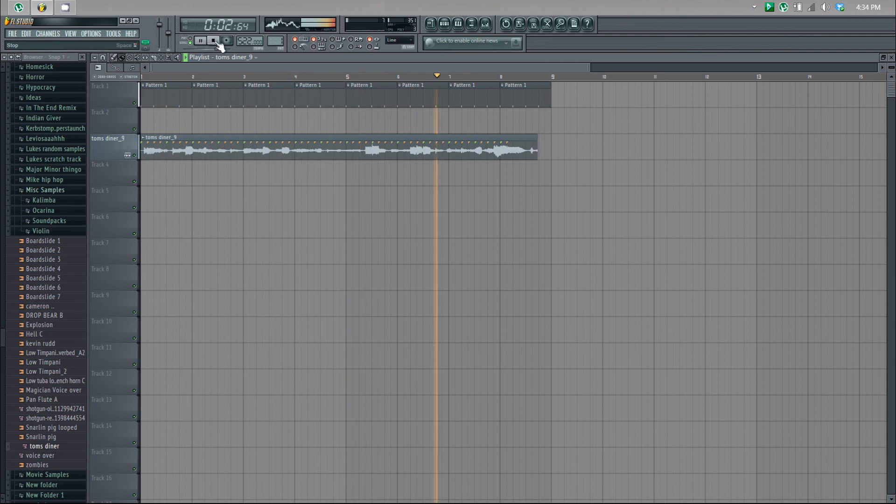
click(216, 42)
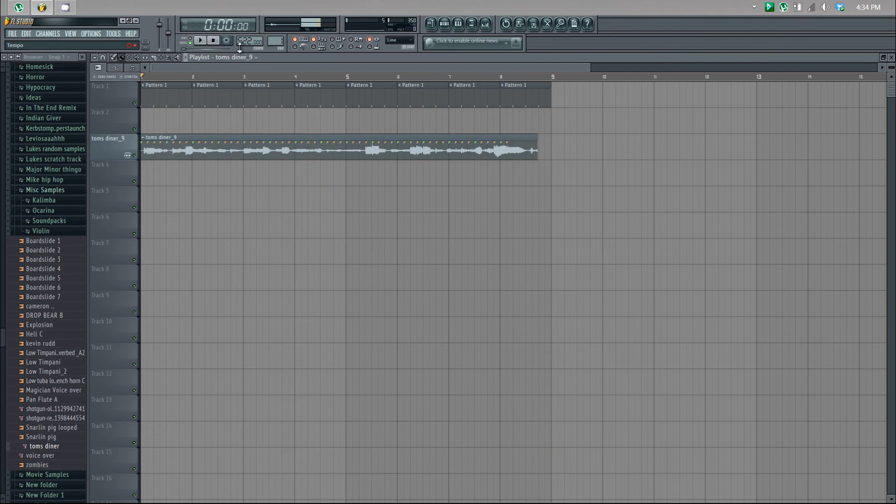
Set the project tempo back to 140 BPM, restretch all channels, and briefly play the song
drag(240, 47, 251, 396)
drag(242, 359, 238, 327)
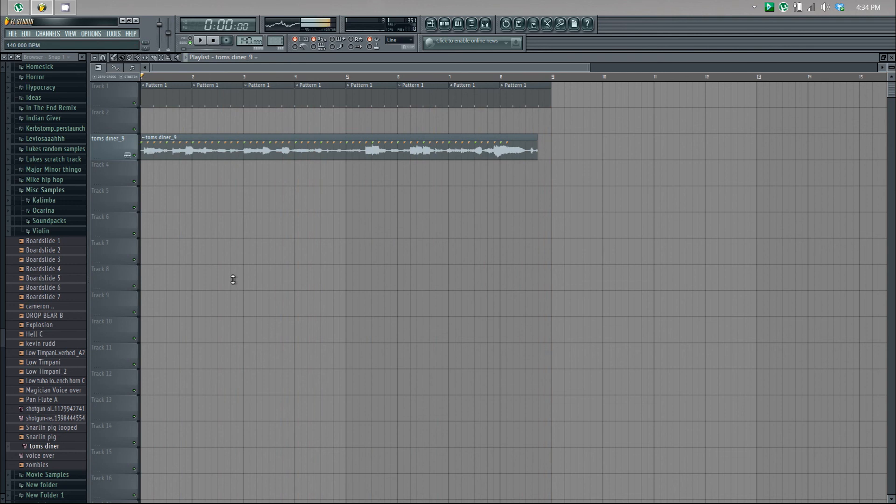
drag(233, 279, 240, 39)
click(466, 287)
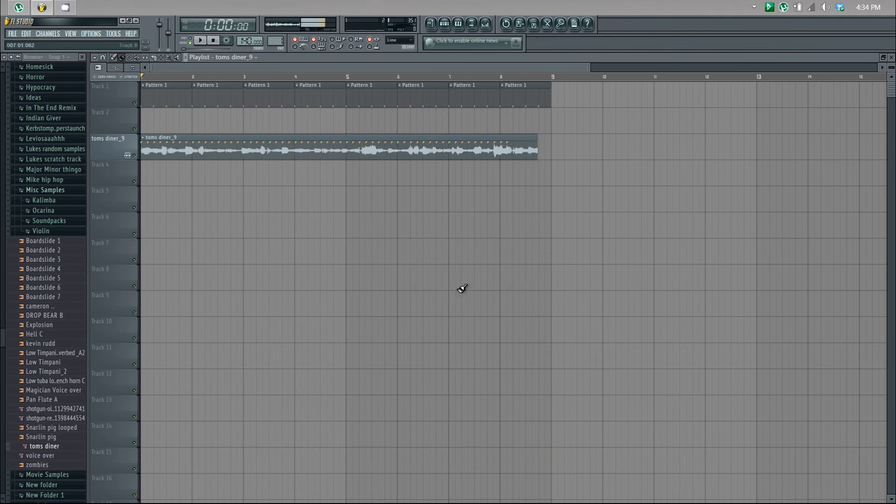
click(200, 41)
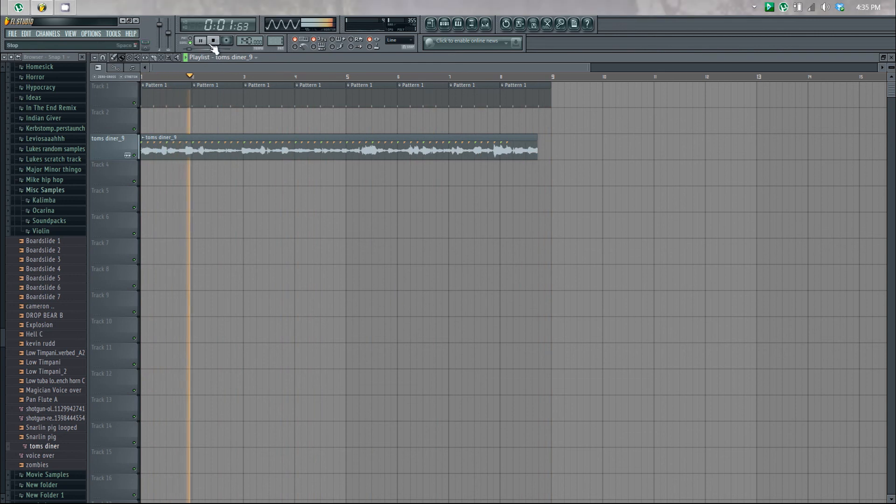
click(213, 41)
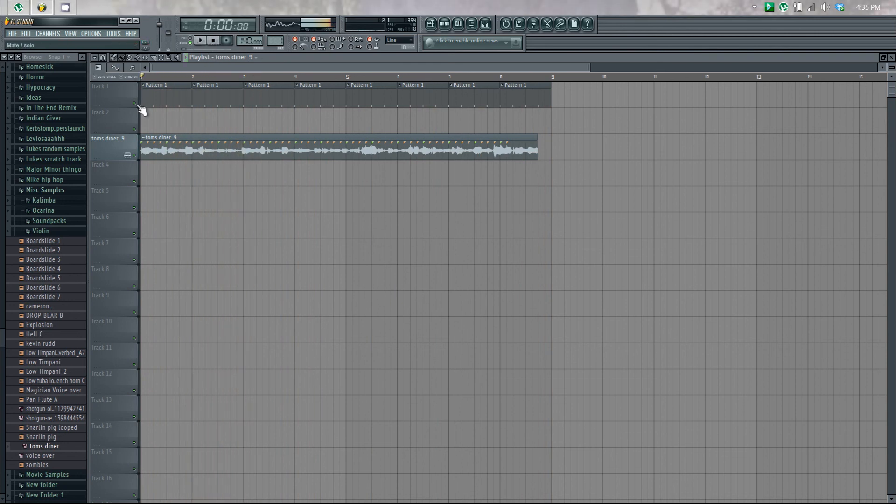
Mute the kick pattern on Track 1 and briefly play the "toms diner_9" vocal clip alone
right_click(135, 104)
right_click(135, 104)
click(135, 104)
click(201, 41)
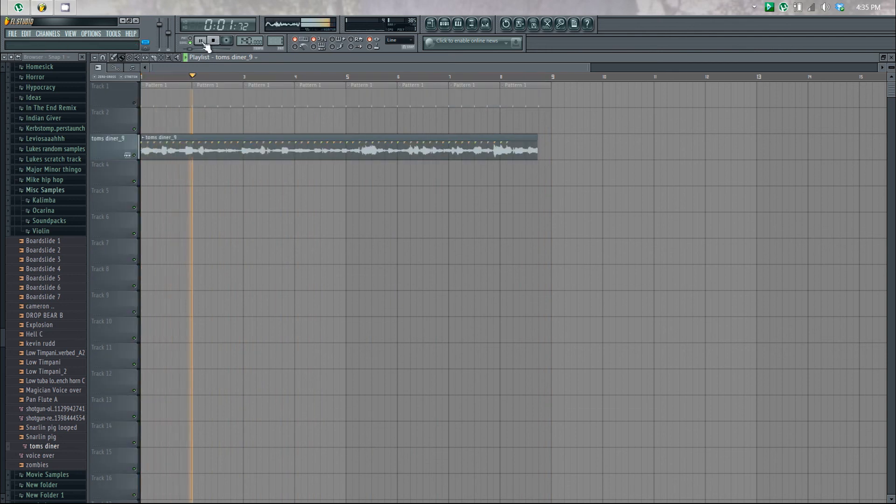
click(214, 41)
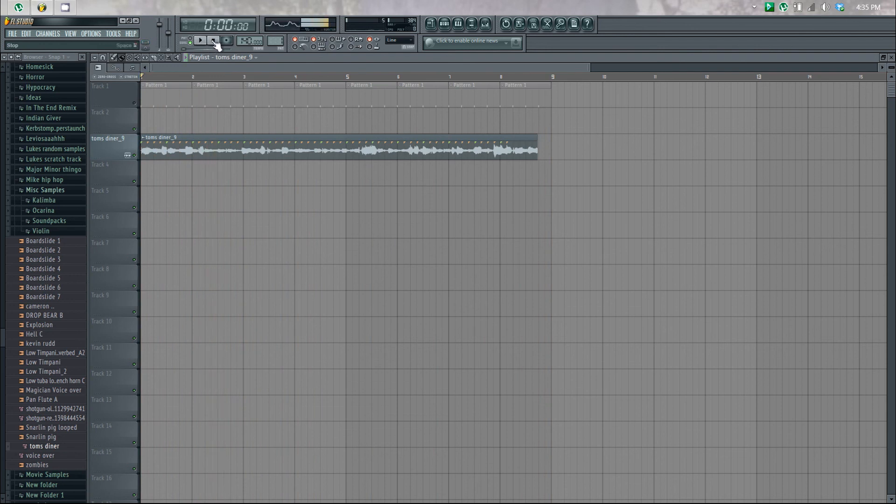